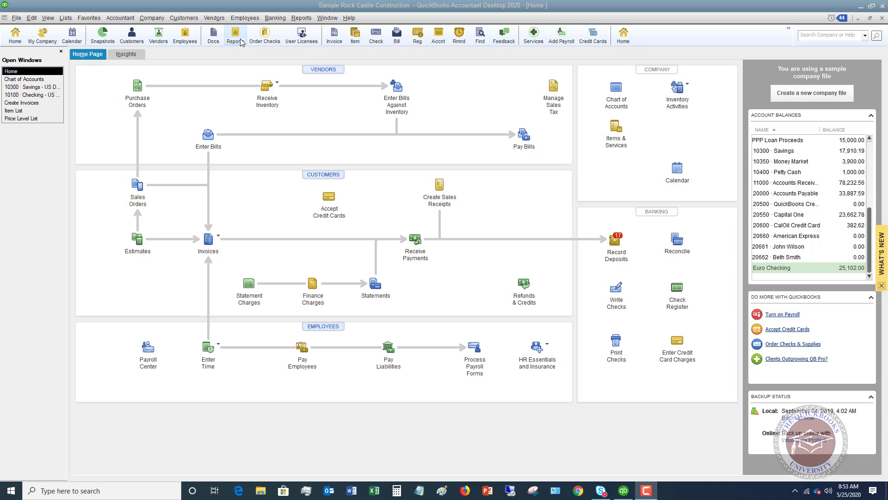
- Open the sample company's Chart of Accounts from the Company menu
{"action": "left_click", "coordinate": [152, 18]}
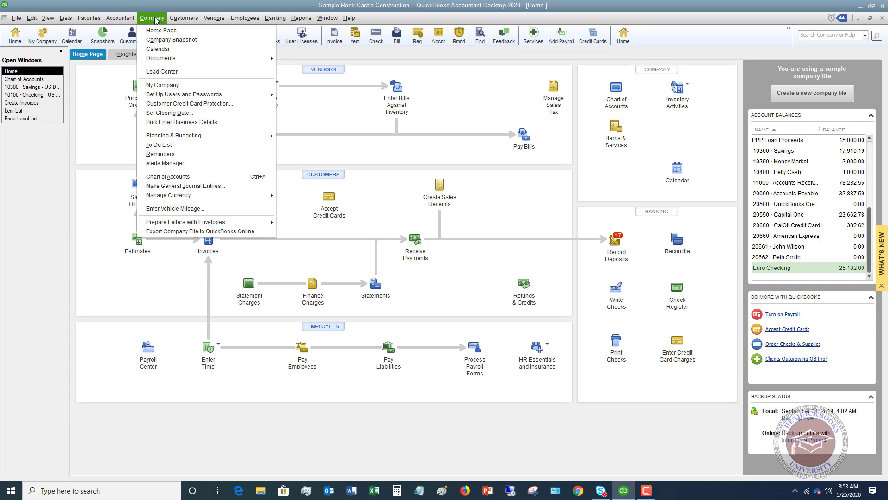
{"action": "left_click", "coordinate": [168, 177]}
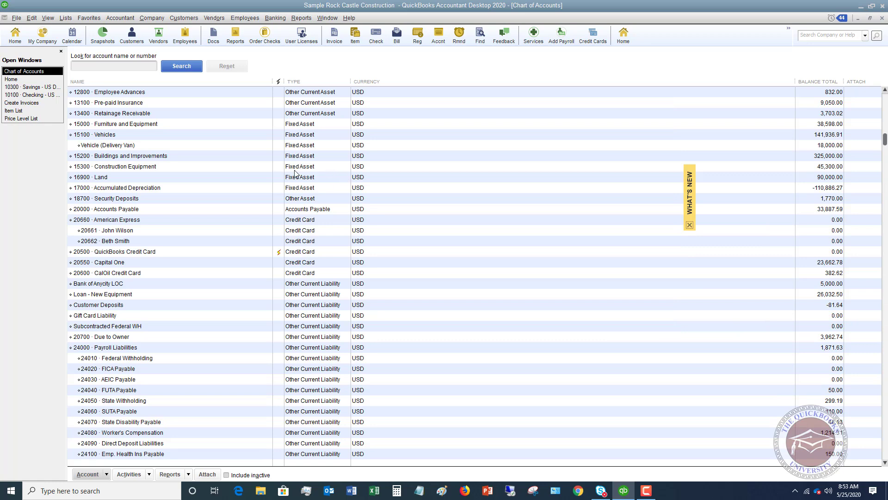
{"action": "scroll", "coordinate": [257, 169], "scroll_direction": "down", "scroll_amount": 10}
{"action": "scroll", "coordinate": [257, 169], "scroll_direction": "down", "scroll_amount": 10}
{"action": "scroll", "coordinate": [257, 169], "scroll_direction": "down", "scroll_amount": 10}
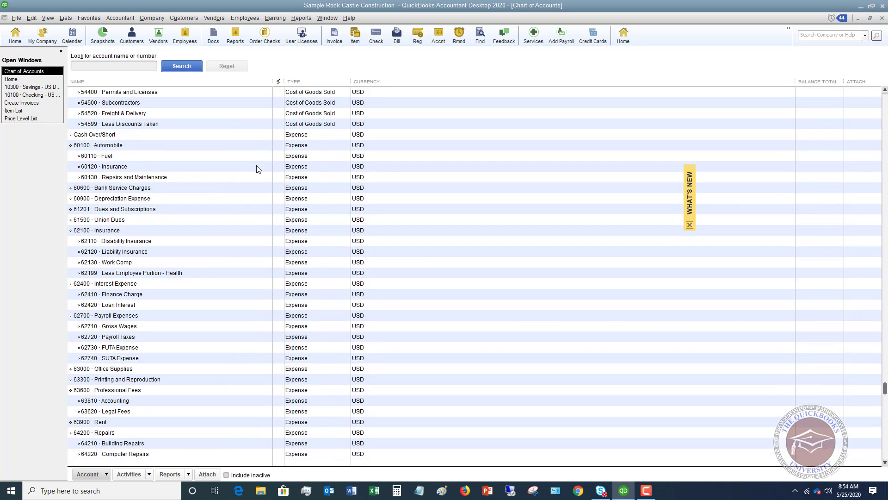
{"action": "scroll", "coordinate": [257, 169], "scroll_direction": "down", "scroll_amount": 10}
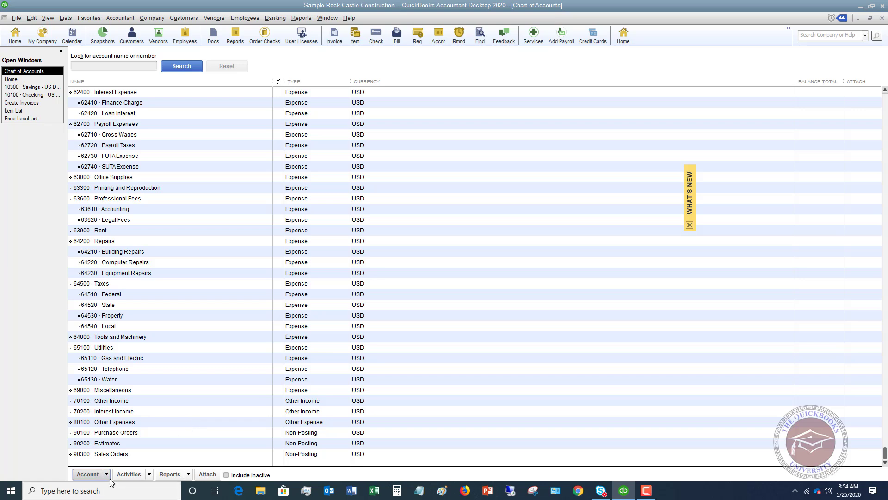
- From the 70100 Other Income row's menu, start a new Other Income account
{"action": "right_click", "coordinate": [128, 400]}
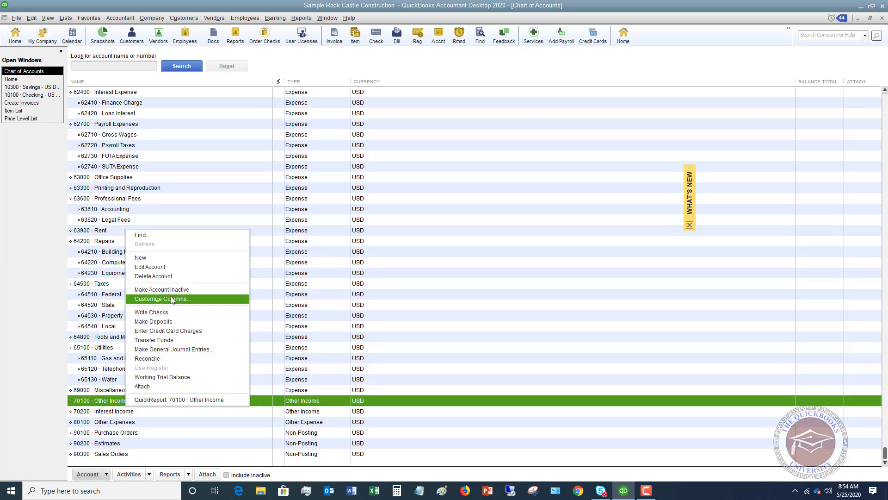
{"action": "left_click", "coordinate": [177, 258]}
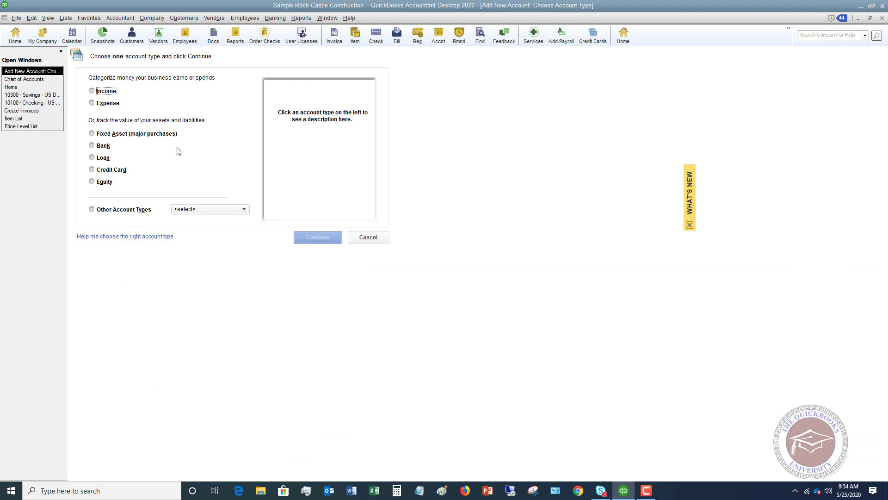
{"action": "left_click", "coordinate": [209, 209]}
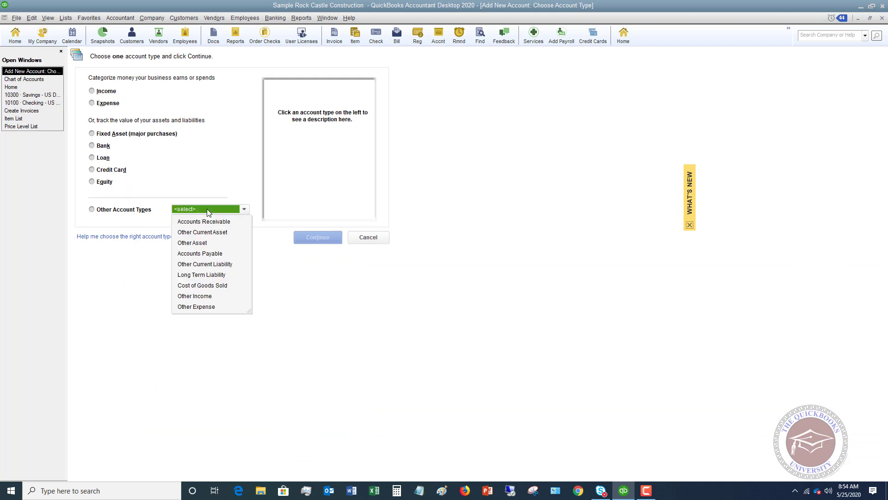
{"action": "left_click", "coordinate": [202, 296]}
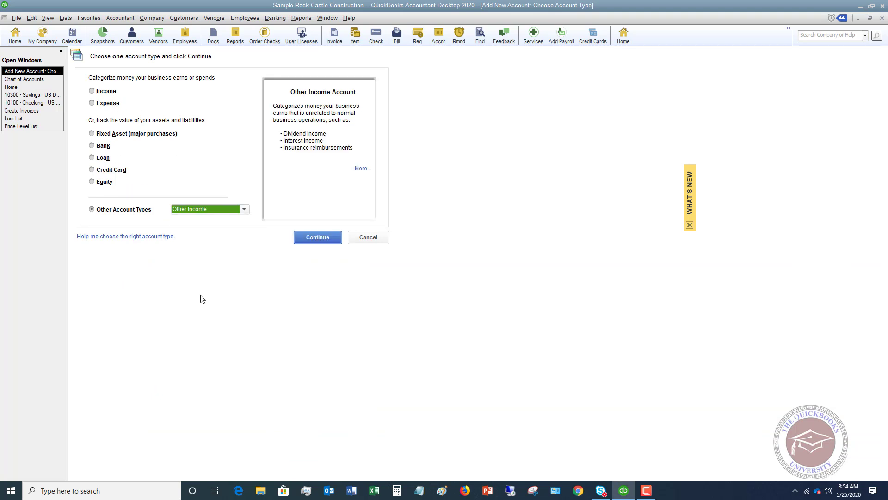
{"action": "left_click", "coordinate": [317, 237]}
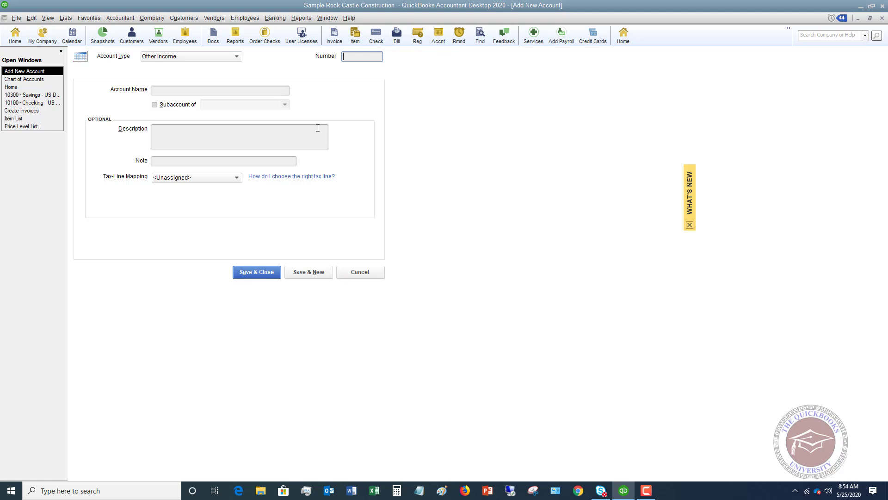
- Name the account 'EIDL Grant', make it a subaccount of 70100 Other Income, and save
{"action": "left_click", "coordinate": [202, 90]}
{"action": "type", "text": "EIDL"}
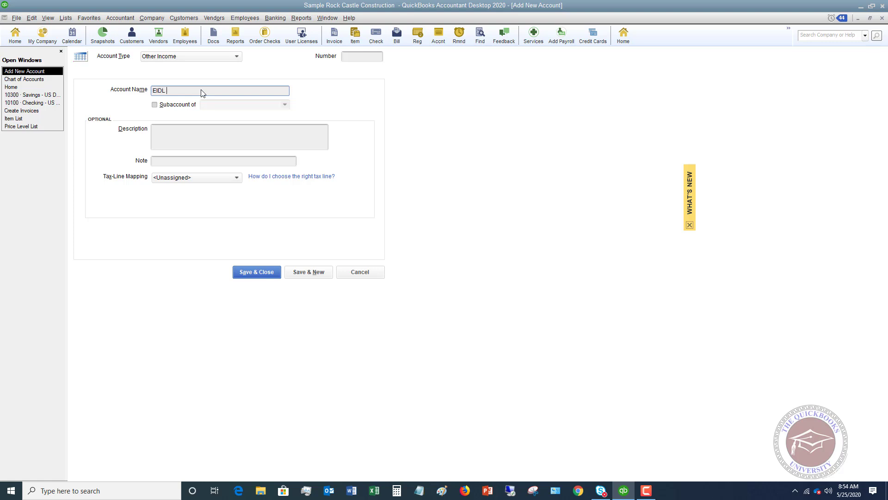
{"action": "type", "text": "Grant"}
{"action": "left_click", "coordinate": [155, 104]}
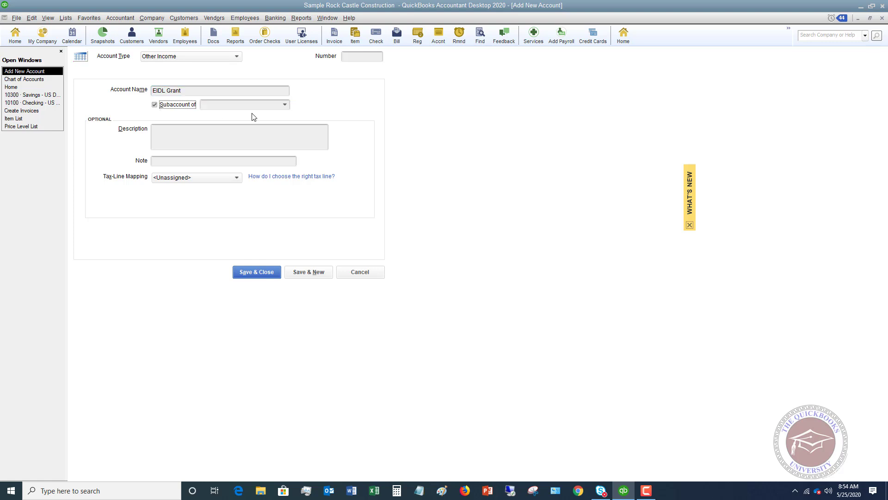
{"action": "left_click", "coordinate": [285, 105]}
{"action": "left_click", "coordinate": [255, 140]}
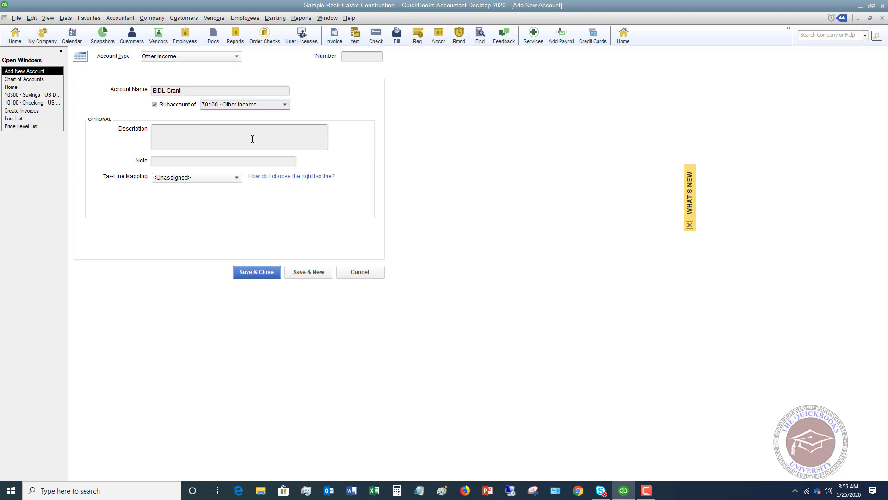
{"action": "left_click", "coordinate": [257, 272]}
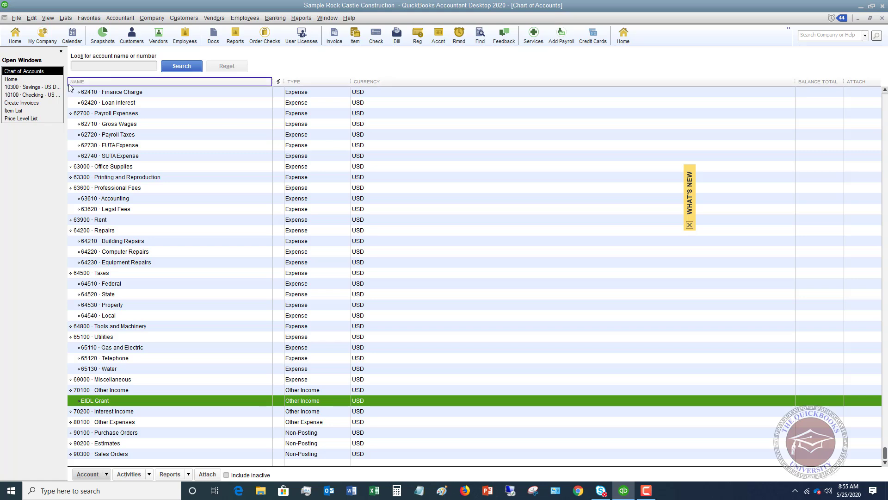
{"action": "scroll", "coordinate": [340, 231], "scroll_direction": "up", "scroll_amount": 10}
{"action": "scroll", "coordinate": [341, 231], "scroll_direction": "up", "scroll_amount": 10}
{"action": "scroll", "coordinate": [341, 231], "scroll_direction": "up", "scroll_amount": 5}
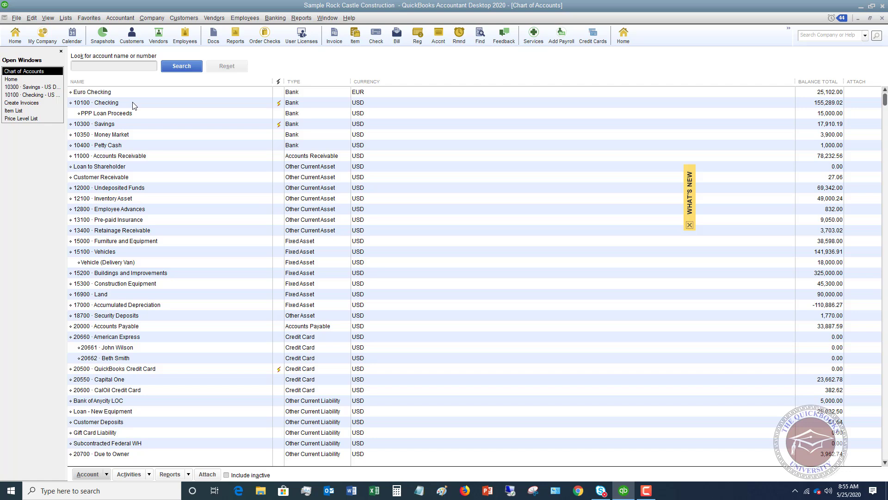
- Open a new deposit and add SBA as a vendor on the first line
{"action": "left_click", "coordinate": [275, 18]}
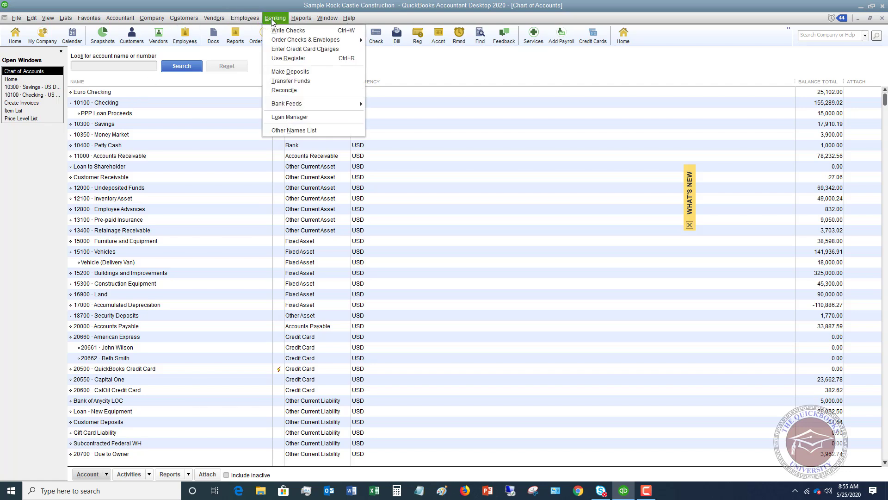
{"action": "left_click", "coordinate": [290, 72]}
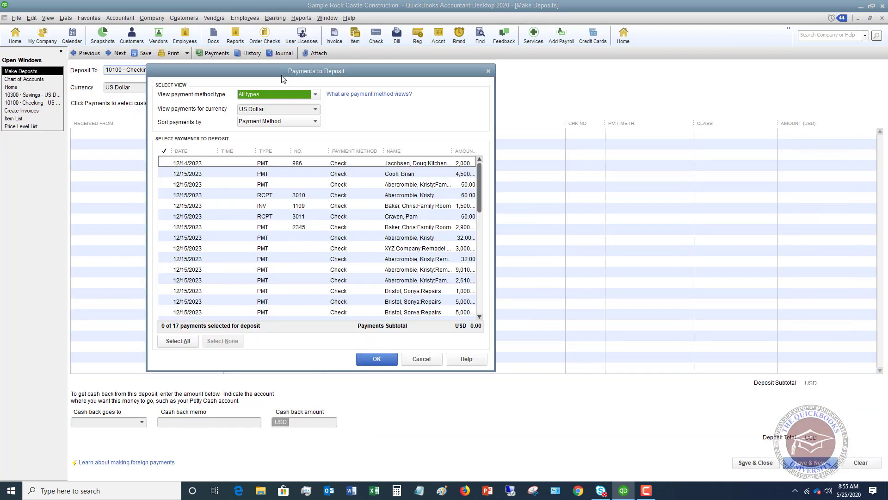
{"action": "left_click", "coordinate": [421, 359]}
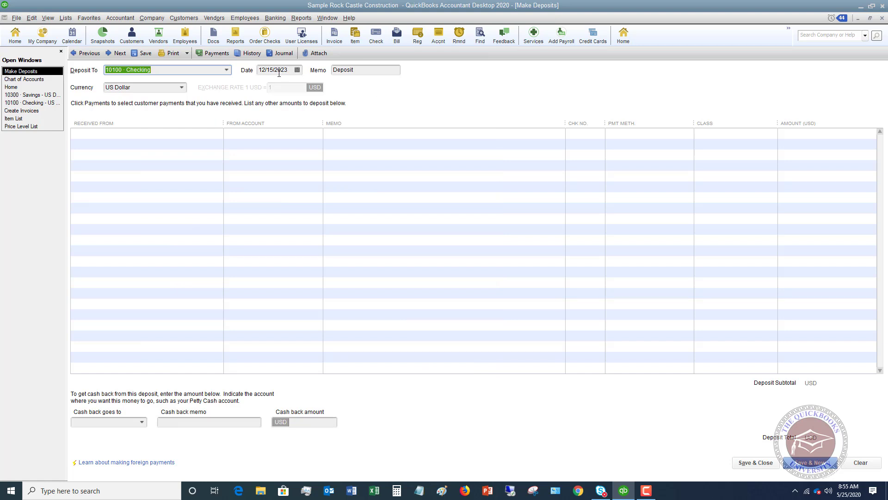
{"action": "left_click", "coordinate": [149, 133]}
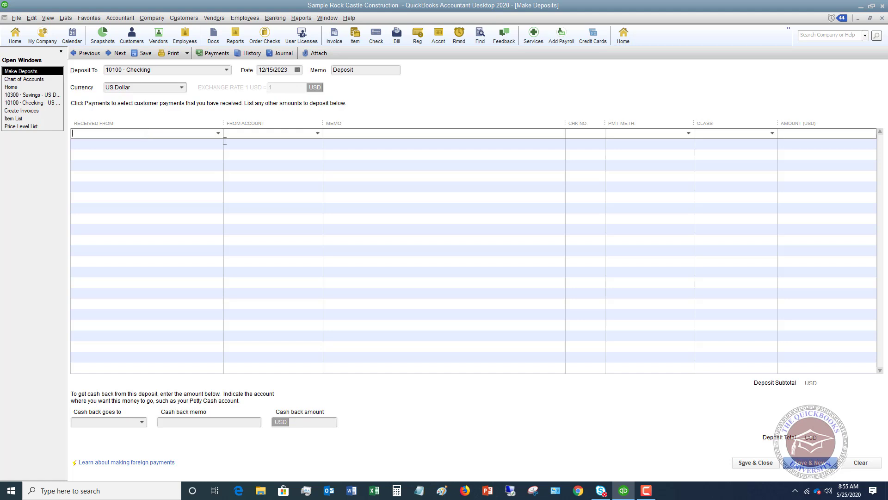
{"action": "type", "text": "SBA"}
{"action": "key", "text": "Tab"}
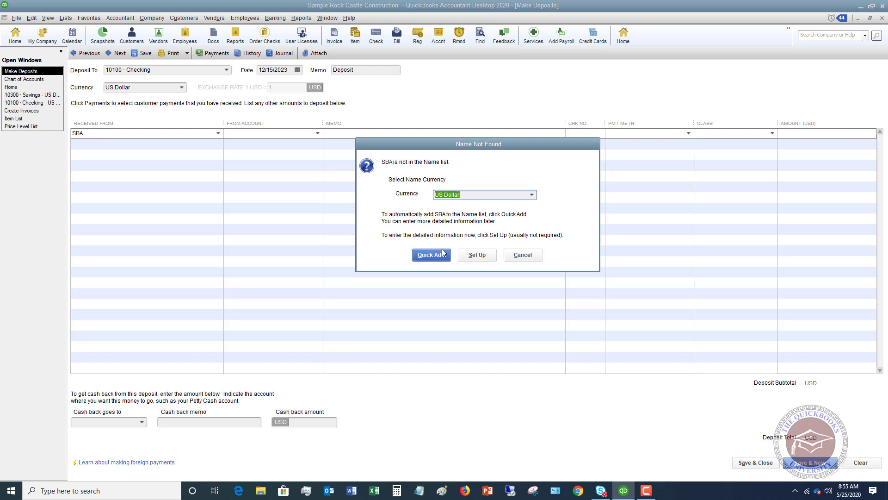
{"action": "left_click", "coordinate": [431, 254]}
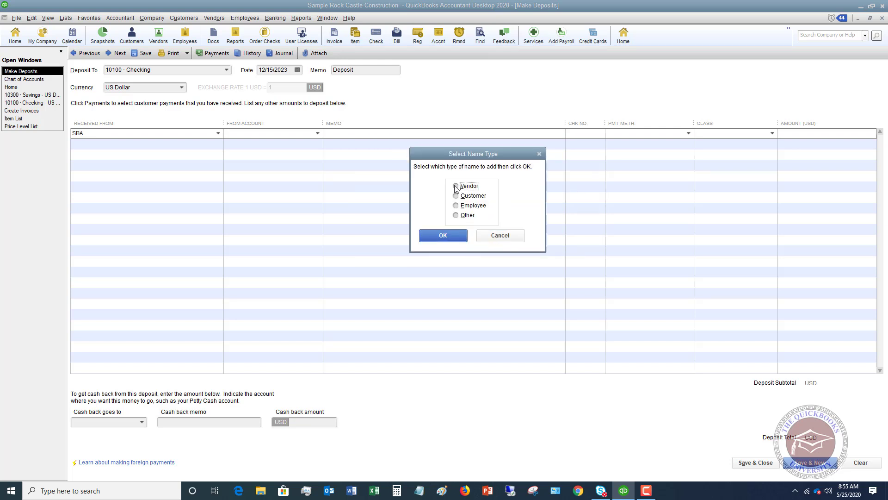
{"action": "left_click", "coordinate": [456, 186]}
{"action": "left_click", "coordinate": [442, 236]}
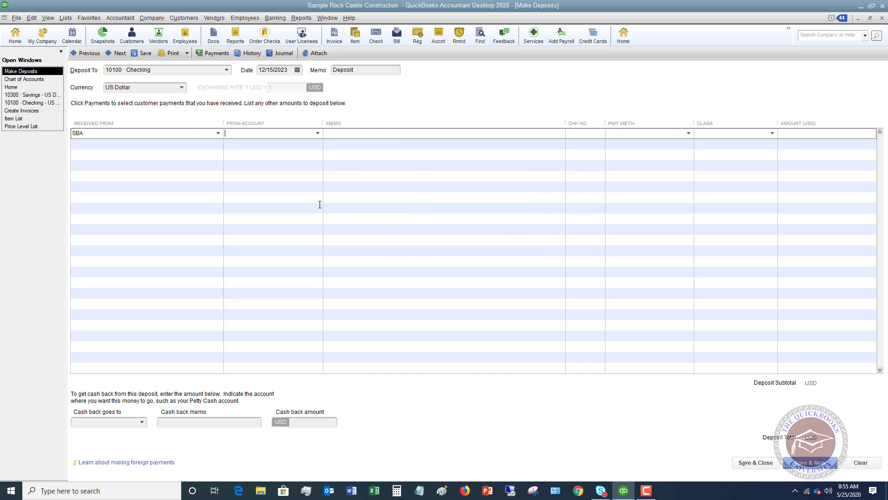
- Code the line to 70100 Other Income:EIDL Grant, memo 'EIDL Grant money', amount 10,000
{"action": "left_click", "coordinate": [317, 133]}
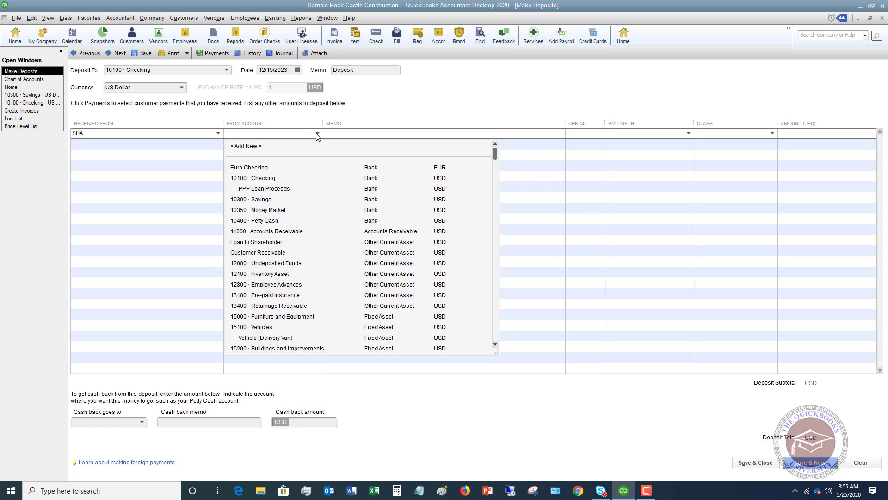
{"action": "scroll", "coordinate": [355, 246], "scroll_direction": "down", "scroll_amount": 5}
{"action": "scroll", "coordinate": [355, 247], "scroll_direction": "down", "scroll_amount": 5}
{"action": "scroll", "coordinate": [355, 247], "scroll_direction": "down", "scroll_amount": 5}
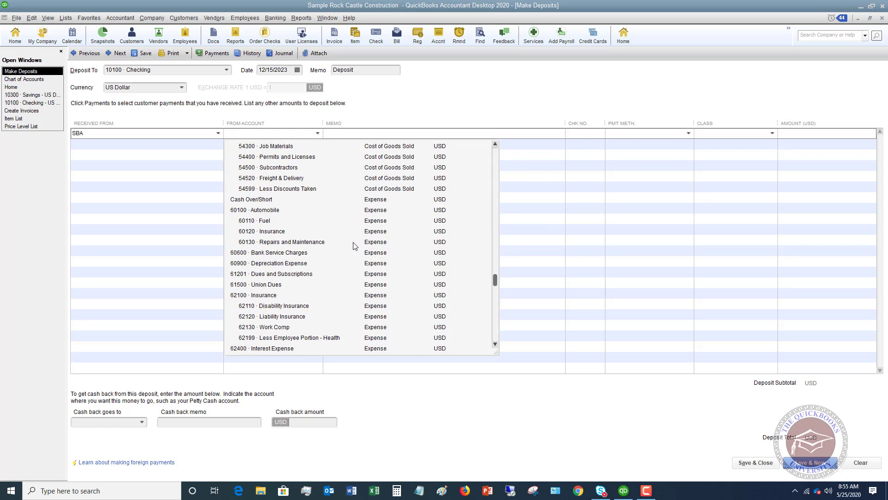
{"action": "scroll", "coordinate": [354, 244], "scroll_direction": "down", "scroll_amount": 5}
{"action": "scroll", "coordinate": [354, 244], "scroll_direction": "down", "scroll_amount": 5}
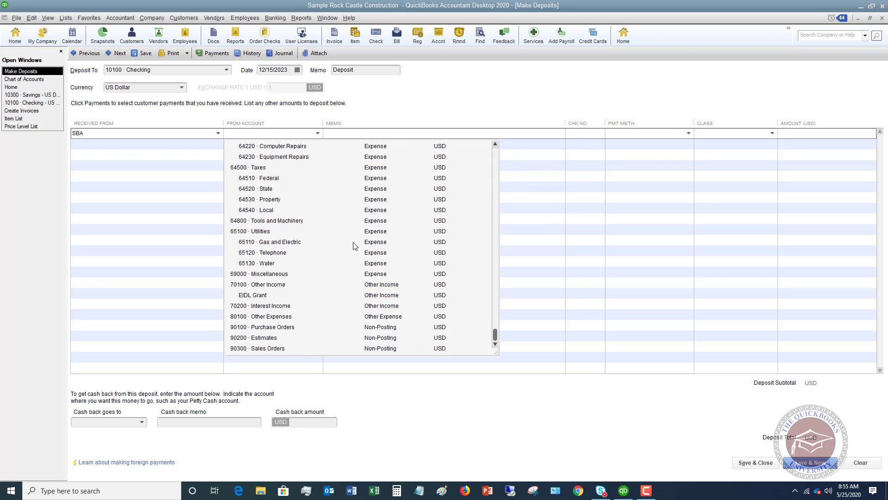
{"action": "left_click", "coordinate": [258, 295]}
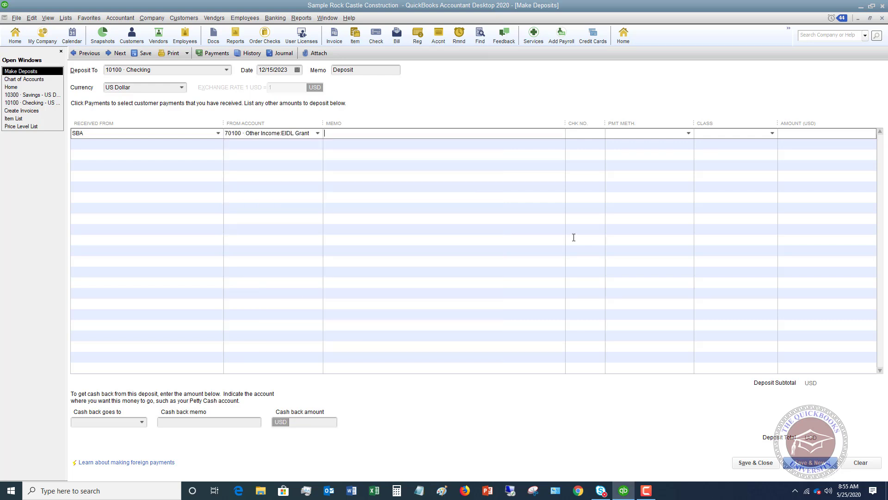
{"action": "type", "text": "EIDL Grant"}
{"action": "type", "text": "money"}
{"action": "type", "text": "10000"}
{"action": "key", "text": "Tab"}
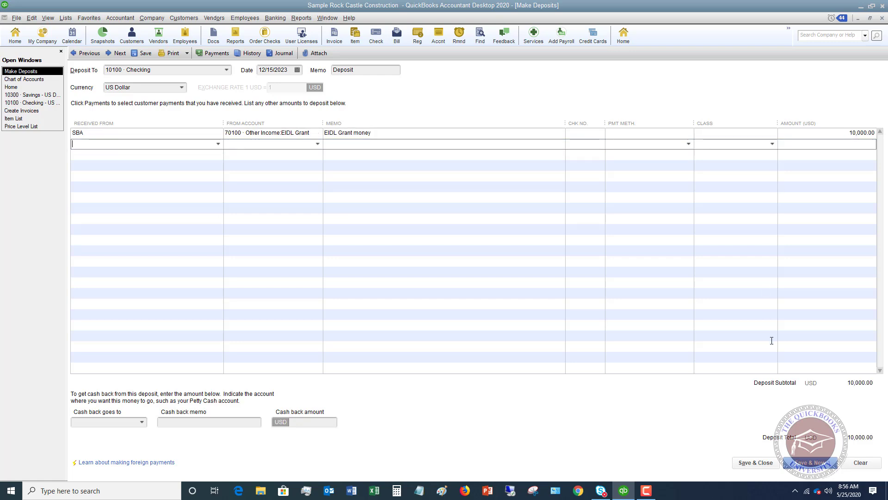
- Save the deposit and run Profit & Loss Standard, highlighting the 10,000 EIDL Grant line
{"action": "left_click", "coordinate": [756, 462]}
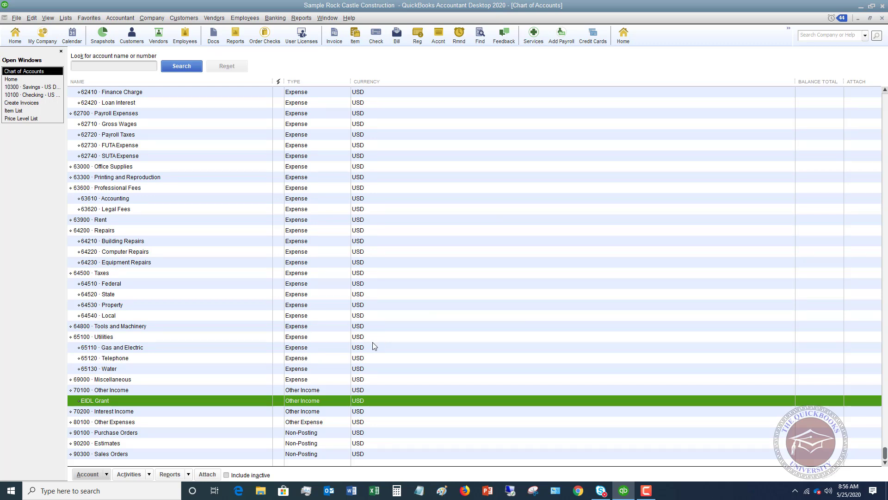
{"action": "left_click", "coordinate": [52, 81]}
{"action": "left_click", "coordinate": [300, 18]}
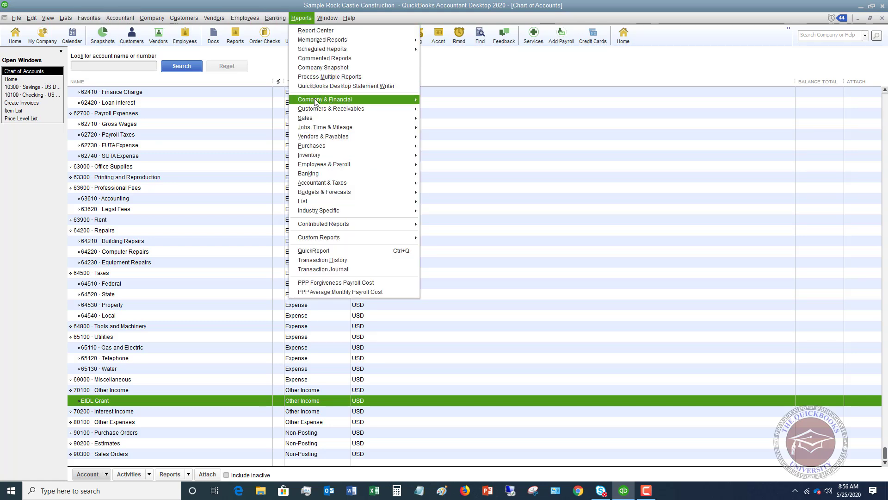
{"action": "mouse_move", "coordinate": [325, 99]}
{"action": "left_click", "coordinate": [462, 103]}
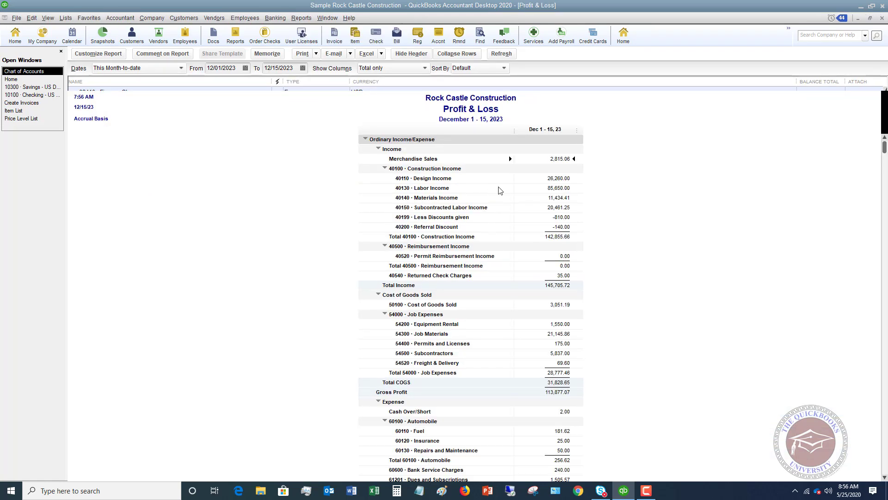
{"action": "scroll", "coordinate": [499, 190], "scroll_direction": "down", "scroll_amount": 5}
{"action": "scroll", "coordinate": [499, 189], "scroll_direction": "down", "scroll_amount": 5}
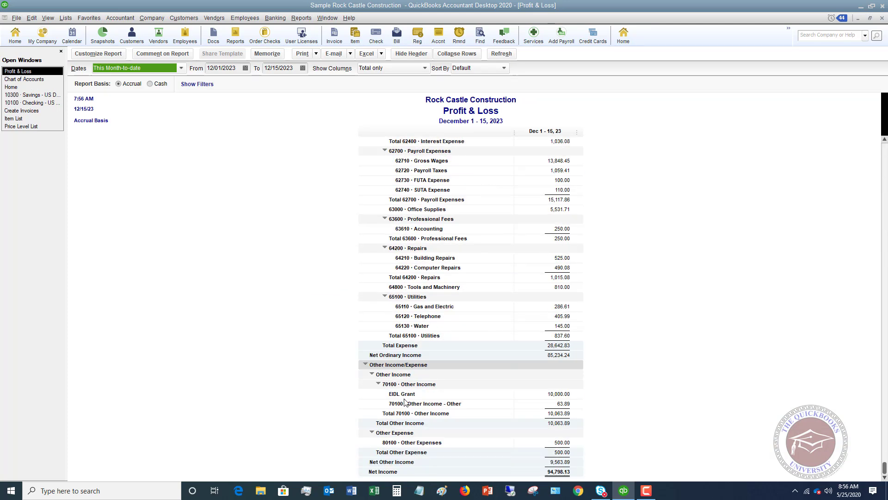
{"action": "left_click", "coordinate": [560, 393]}
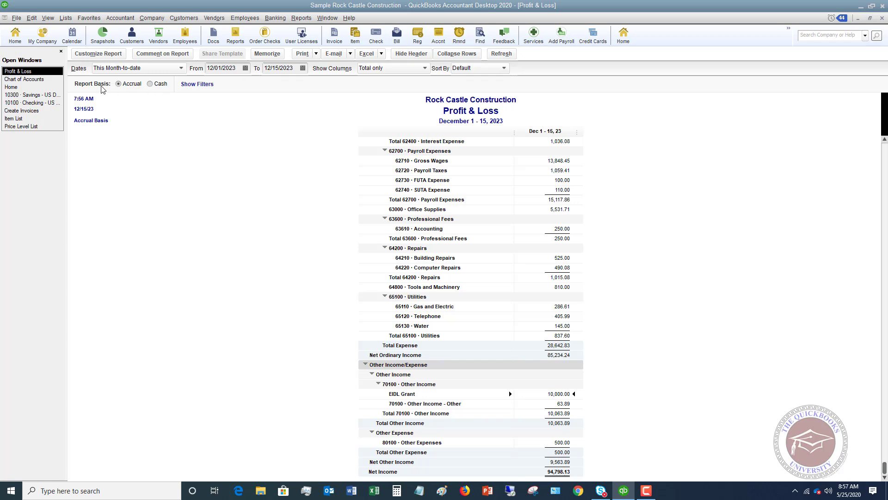
- Back in the Chart of Accounts, start a new Long Term Liability account
{"action": "left_click", "coordinate": [25, 80]}
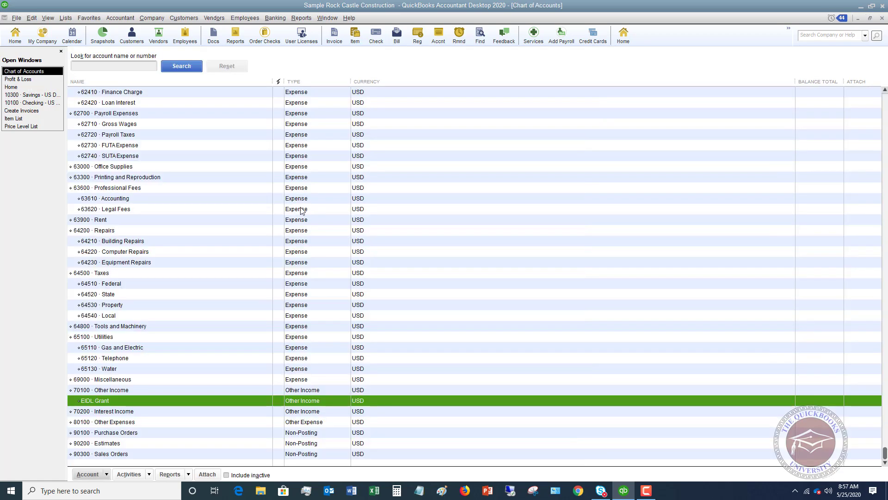
{"action": "scroll", "coordinate": [282, 206], "scroll_direction": "up", "scroll_amount": 10}
{"action": "scroll", "coordinate": [282, 206], "scroll_direction": "up", "scroll_amount": 10}
{"action": "scroll", "coordinate": [283, 206], "scroll_direction": "up", "scroll_amount": 3}
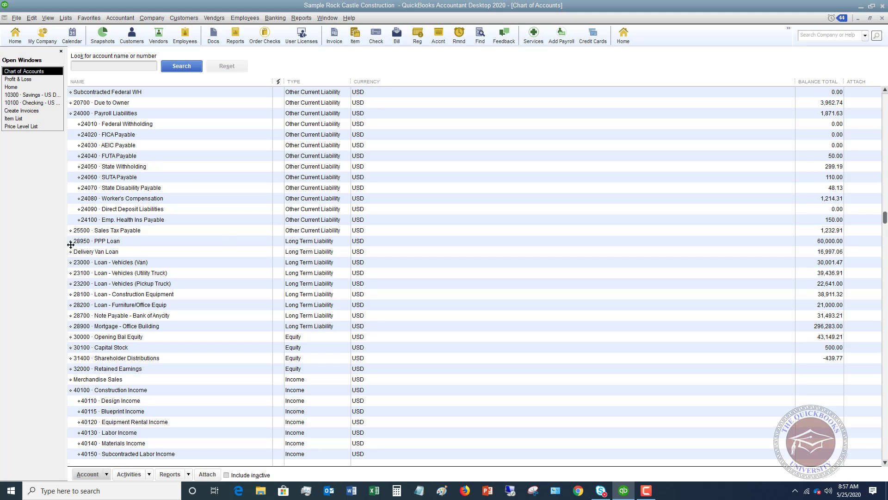
{"action": "right_click", "coordinate": [110, 252]}
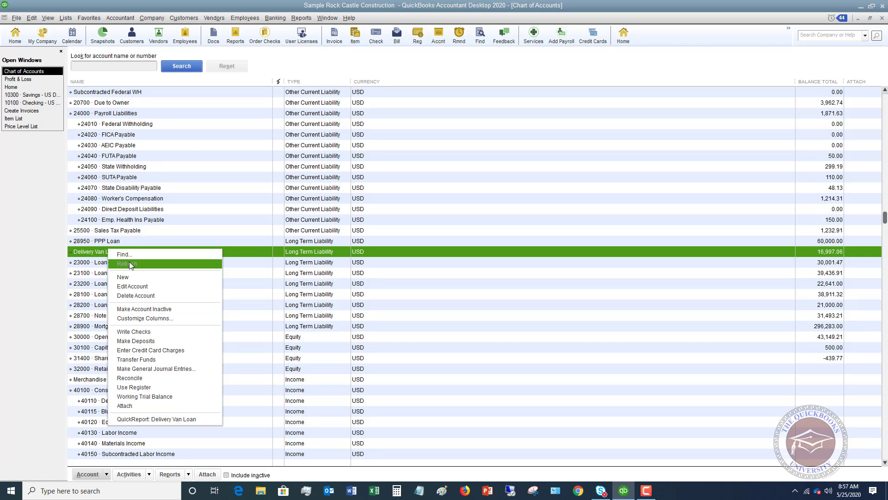
{"action": "left_click", "coordinate": [132, 286]}
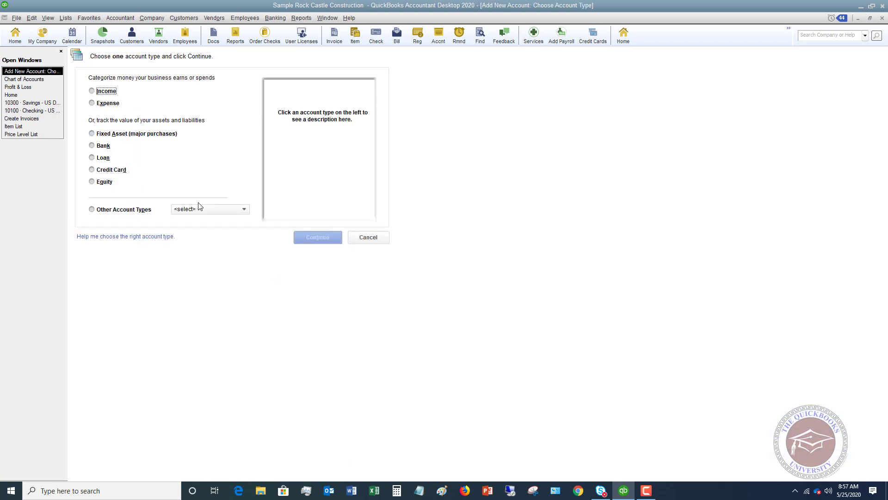
{"action": "left_click", "coordinate": [208, 209]}
{"action": "left_click", "coordinate": [207, 275]}
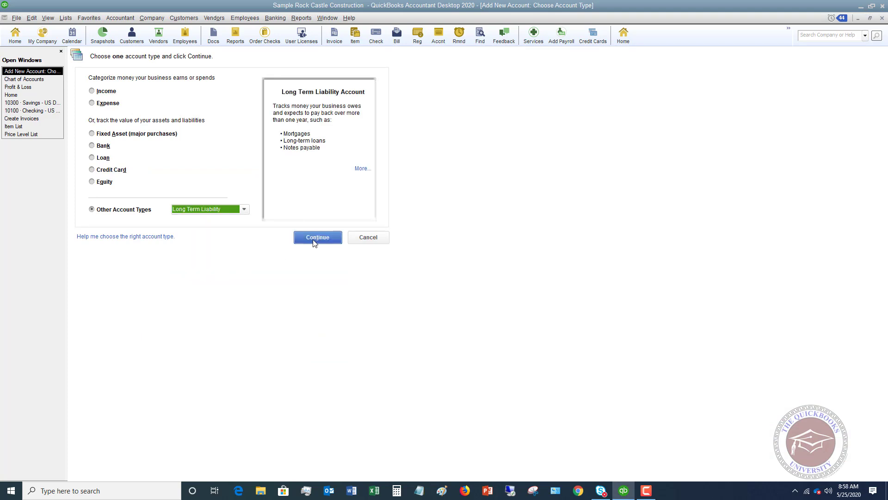
{"action": "left_click", "coordinate": [312, 239]}
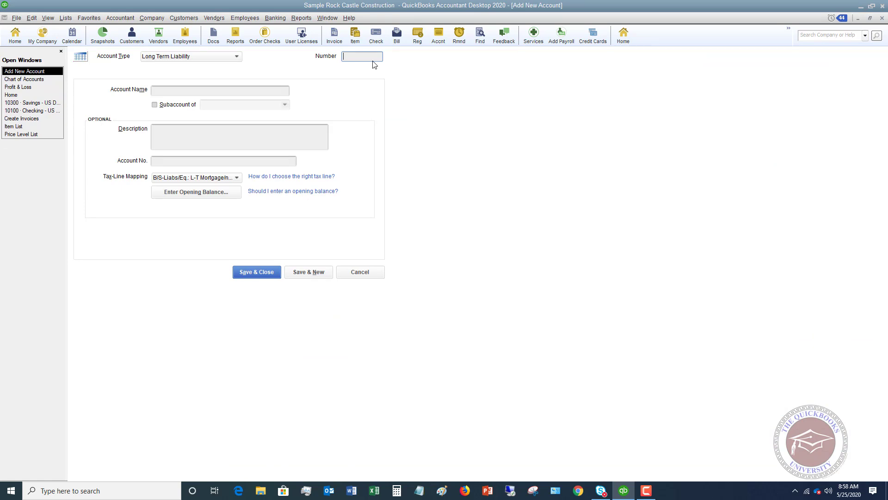
{"action": "type", "text": "28960"}
- Save account 28960 'EIDL Grant' and move it just below PPP Loan
{"action": "left_click", "coordinate": [220, 89]}
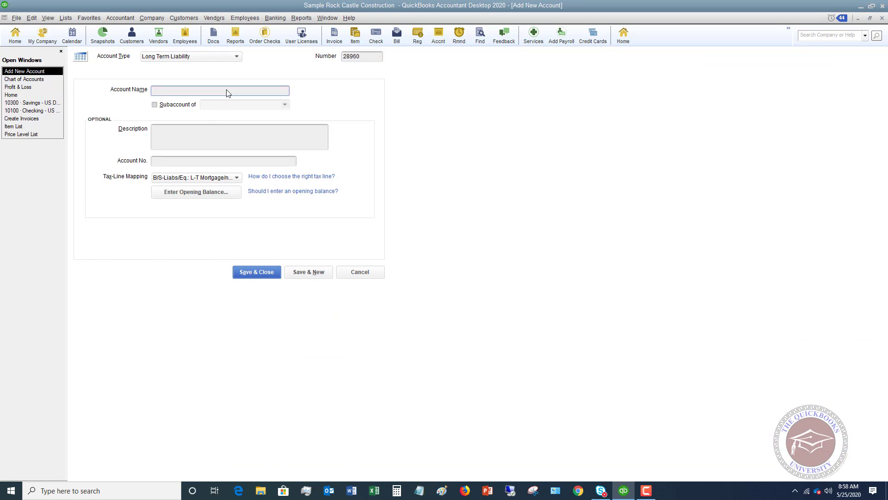
{"action": "type", "text": "EIDL Gr"}
{"action": "type", "text": "ant"}
{"action": "left_click", "coordinate": [255, 271]}
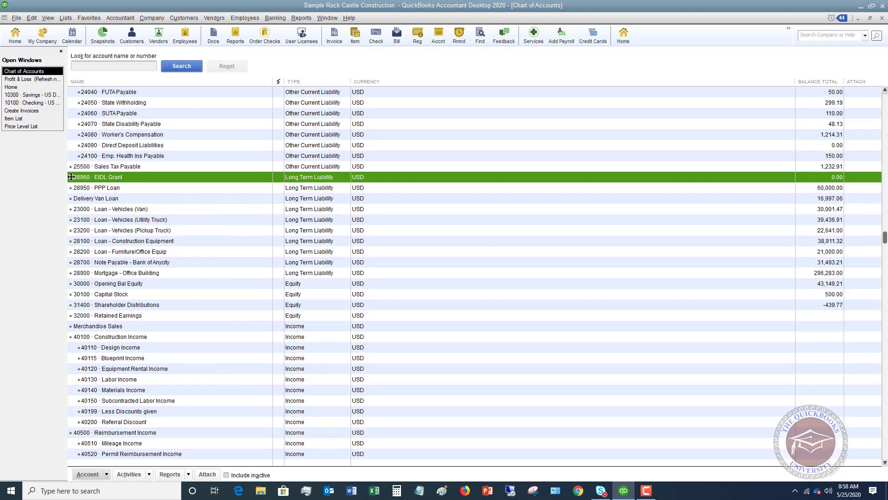
{"action": "left_click_drag", "start_coordinate": [71, 176], "coordinate": [71, 191]}
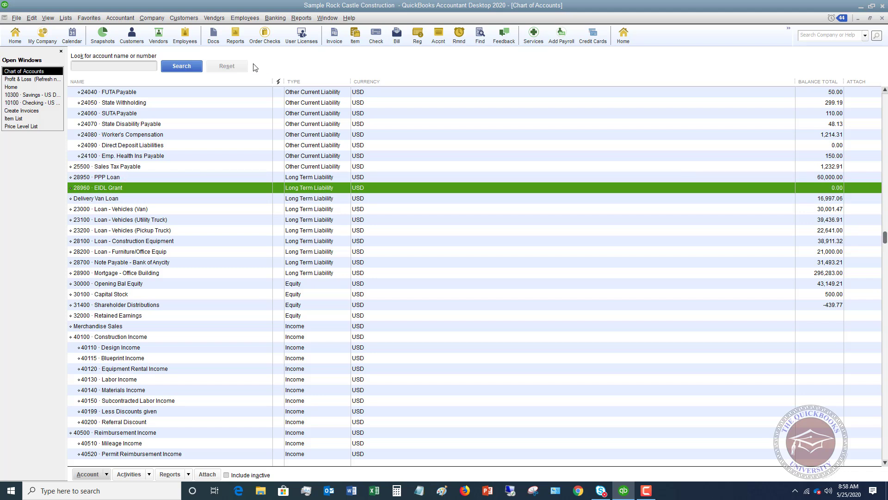
{"action": "left_click", "coordinate": [275, 18]}
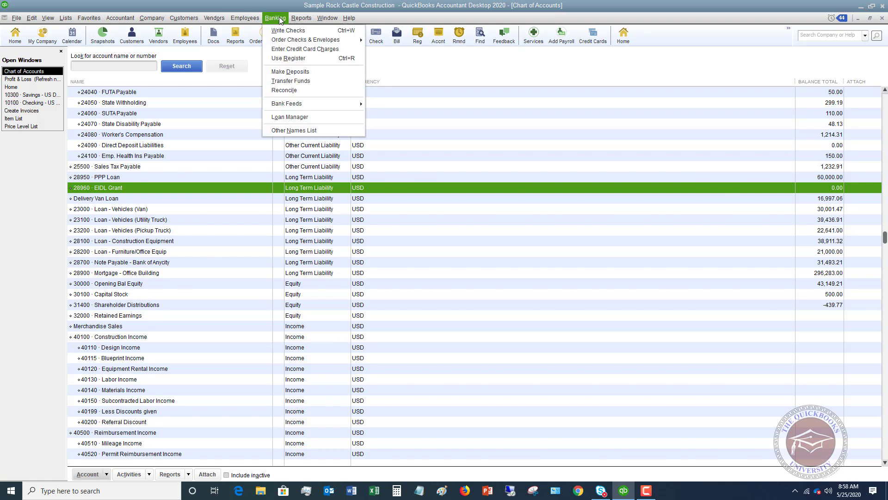
- Enter a 10,000 SBA deposit line into Checking, coded to 28960 EIDL Grant
{"action": "left_click", "coordinate": [290, 72]}
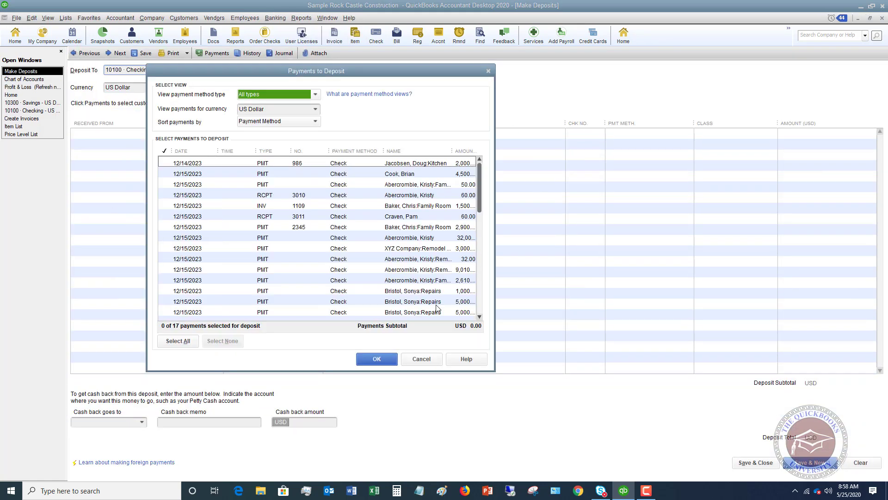
{"action": "left_click", "coordinate": [422, 359]}
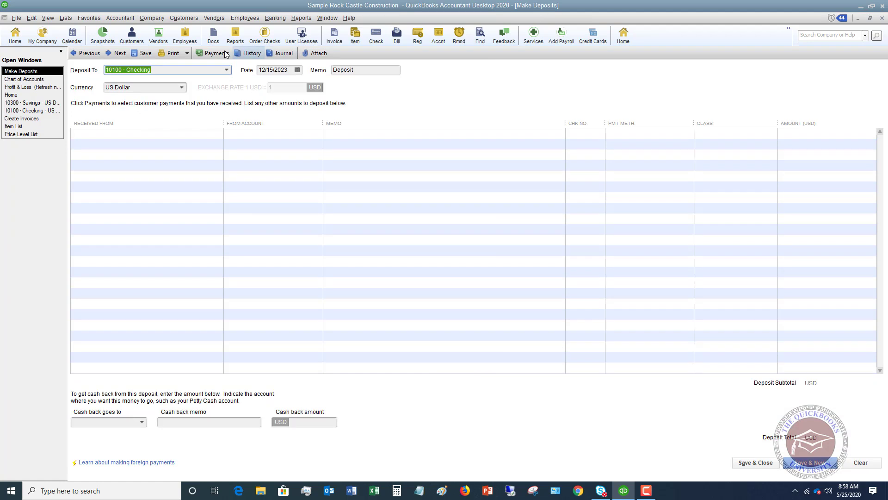
{"action": "left_click", "coordinate": [187, 135]}
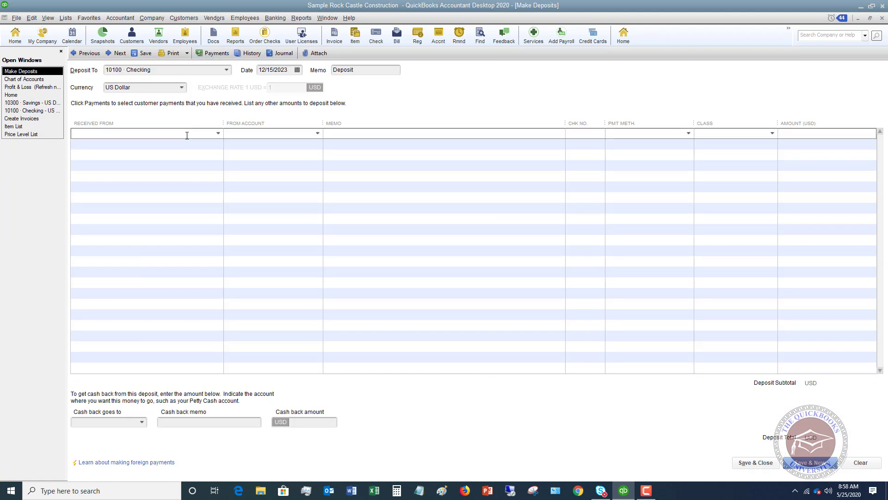
{"action": "type", "text": "SBA"}
{"action": "key", "text": "Tab"}
{"action": "type", "text": "EIDL"}
{"action": "left_click", "coordinate": [317, 133]}
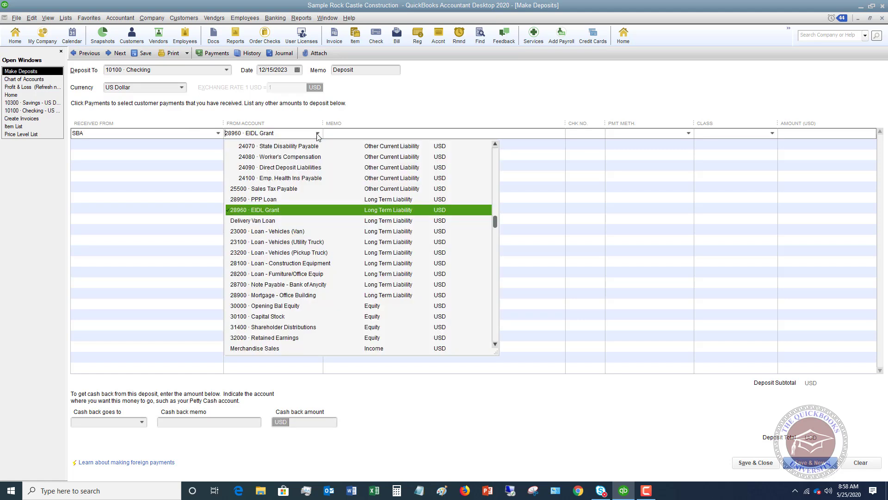
{"action": "left_click", "coordinate": [294, 210]}
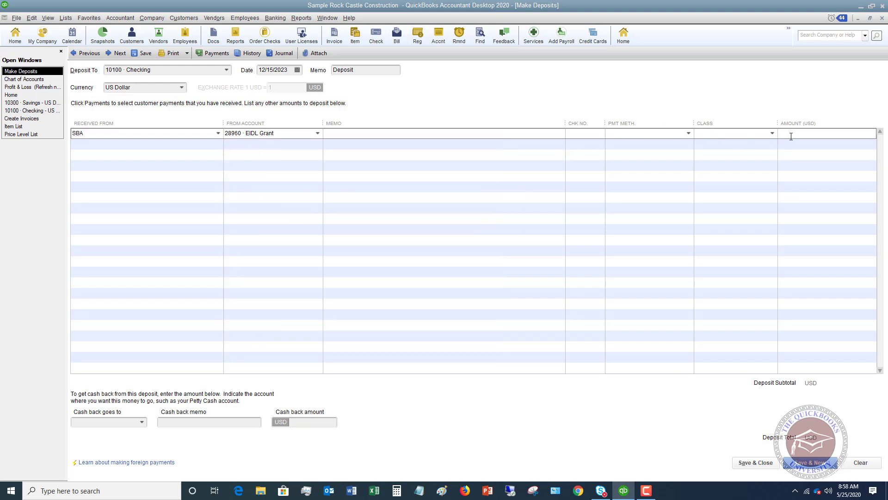
{"action": "type", "text": "10000"}
{"action": "key", "text": "Tab"}
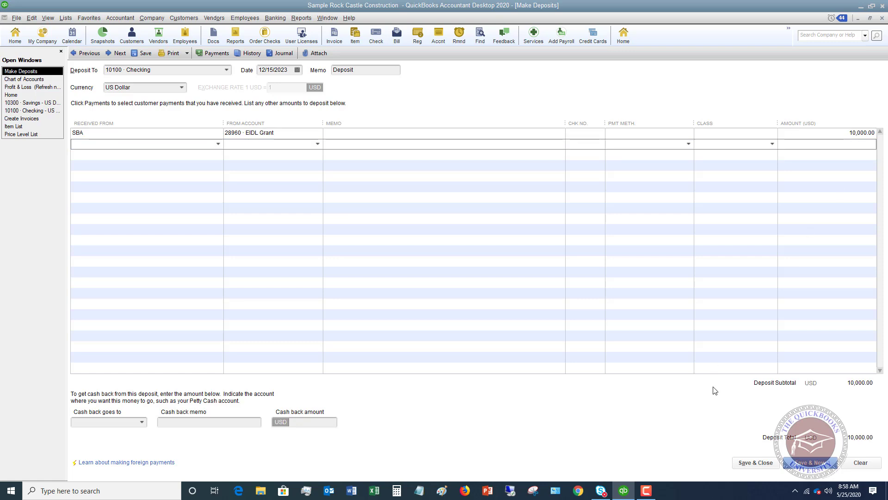
{"action": "left_click", "coordinate": [756, 463]}
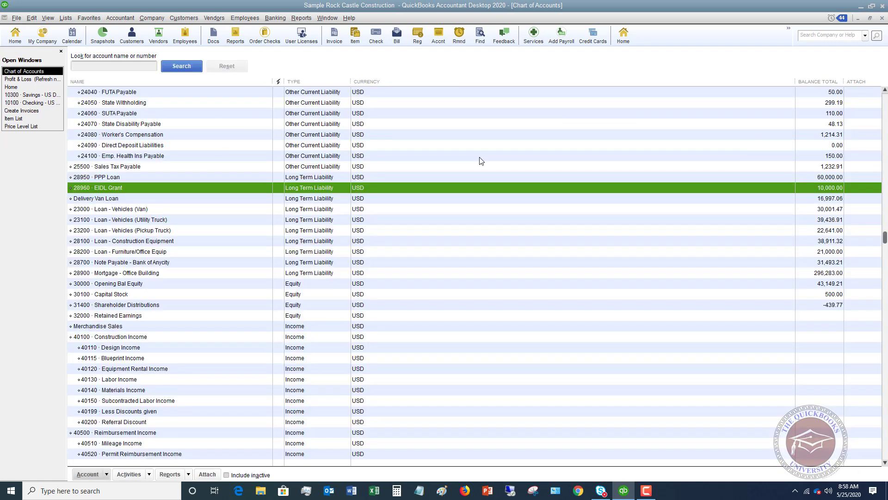